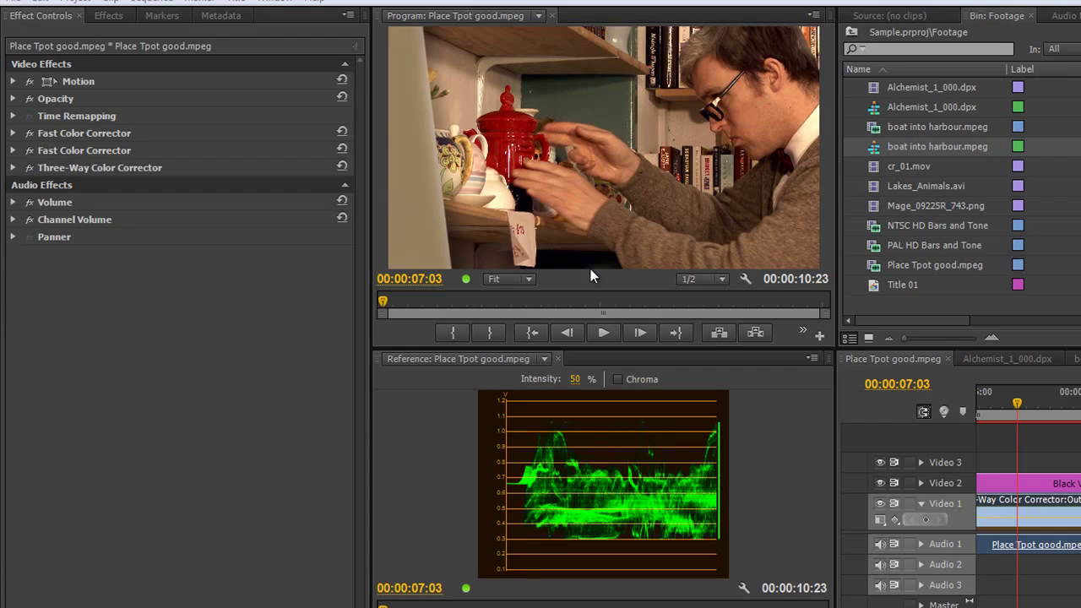
Step: Find Leave Color by searching 'leave', apply it to Place Tpot good.mpeg on Video 1, and show its settings
click(117, 19)
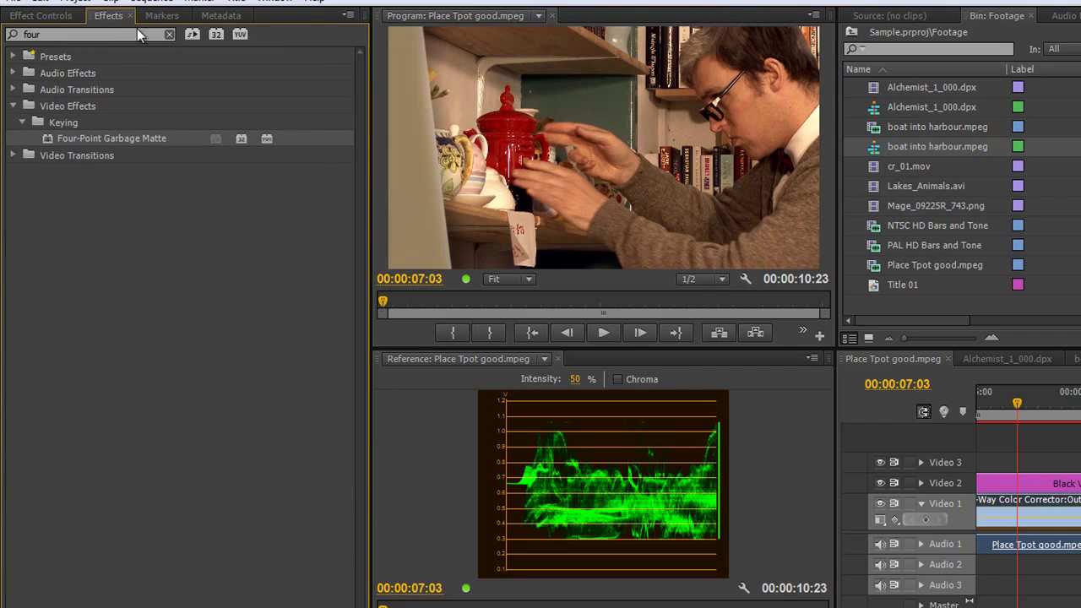
click(168, 35)
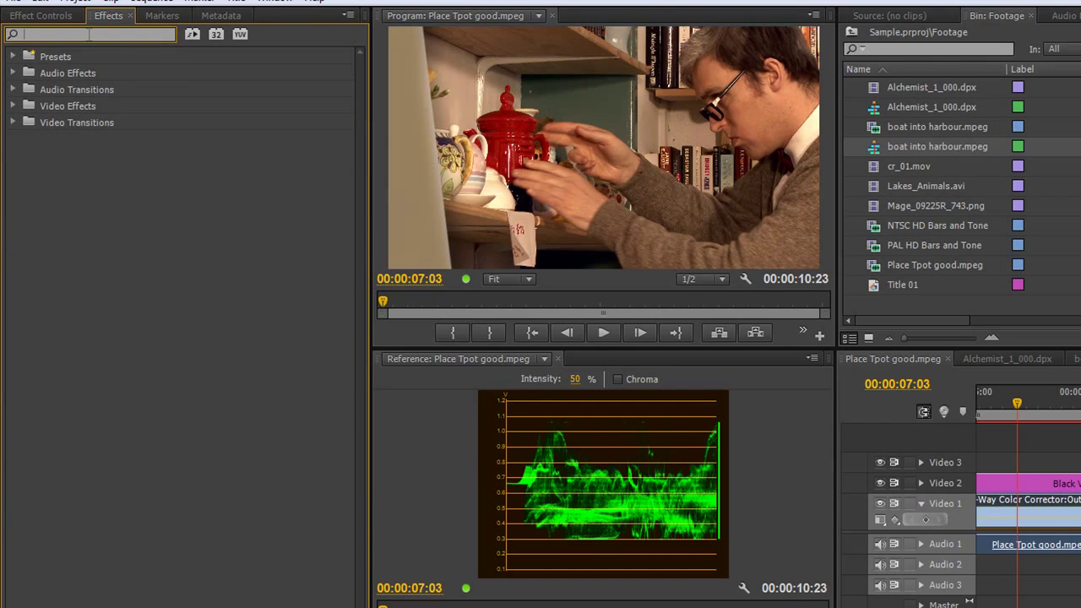
text(leave)
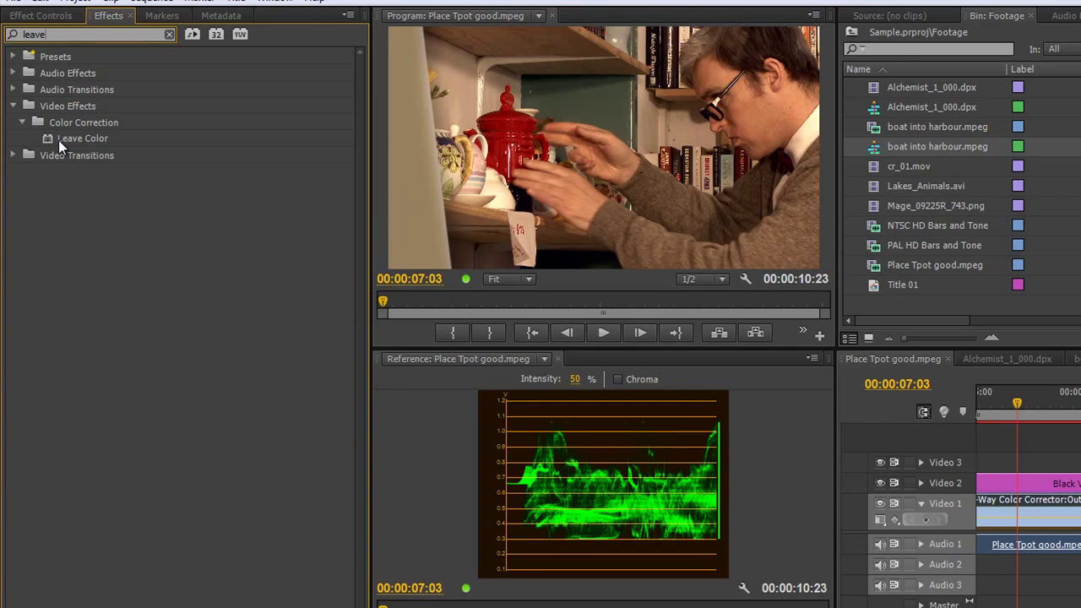
drag(58, 141, 1014, 514)
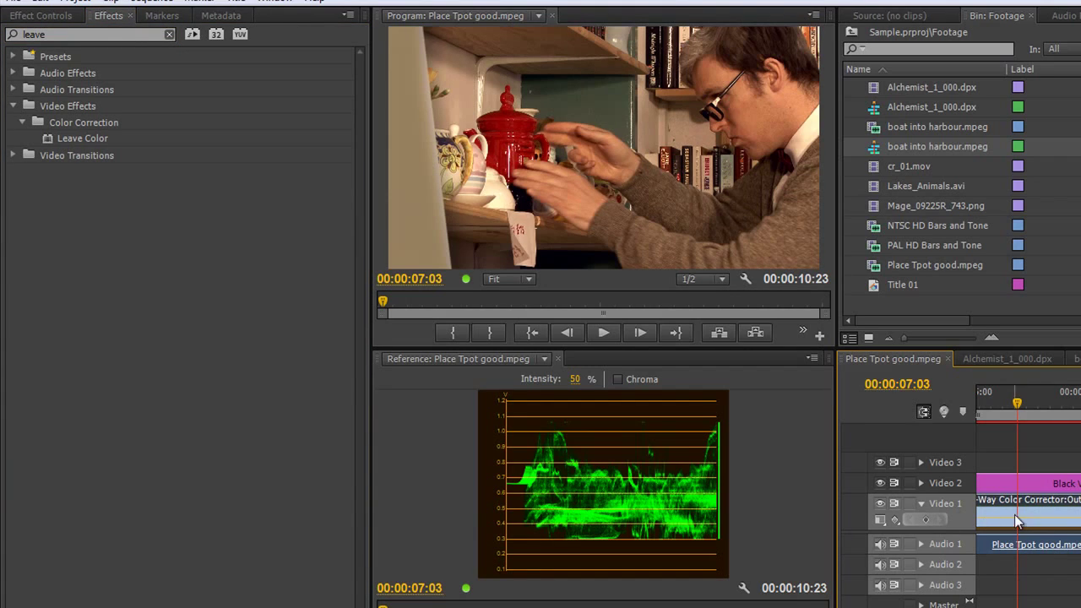
click(44, 137)
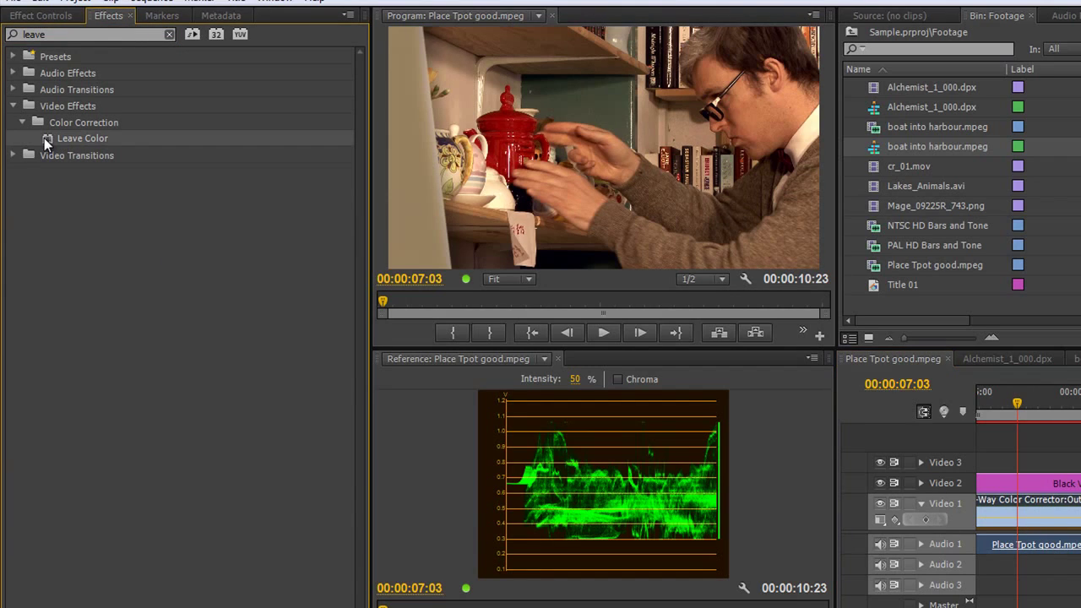
click(39, 15)
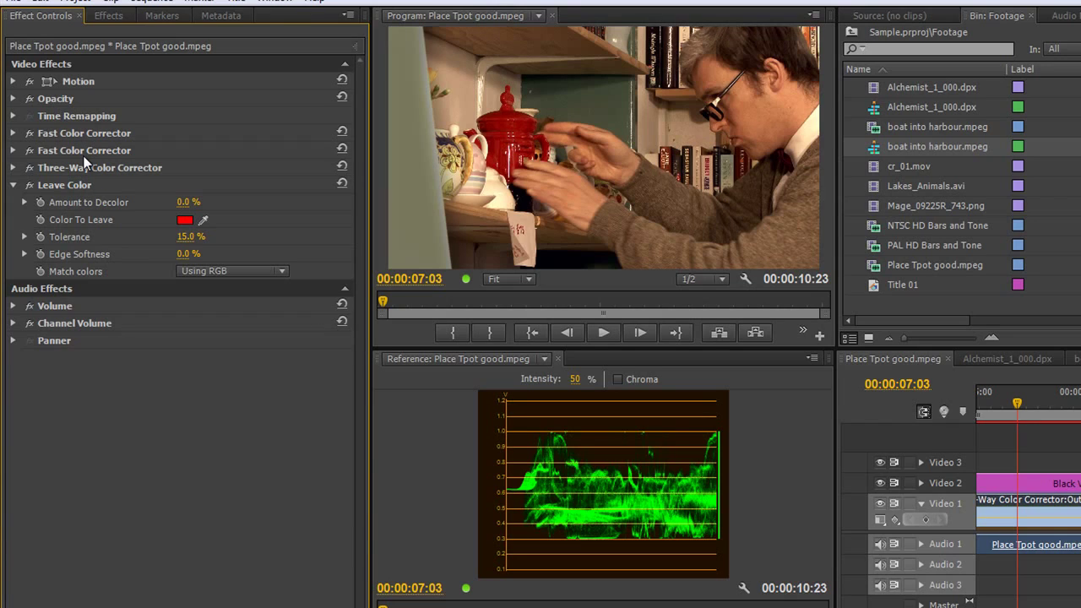
Step: Sample the teapot's red as the Color To Leave and set Amount to Decolor to 100%
mouse_move(56, 186)
mouse_down()
mouse_move(52, 129)
mouse_move(57, 190)
mouse_up()
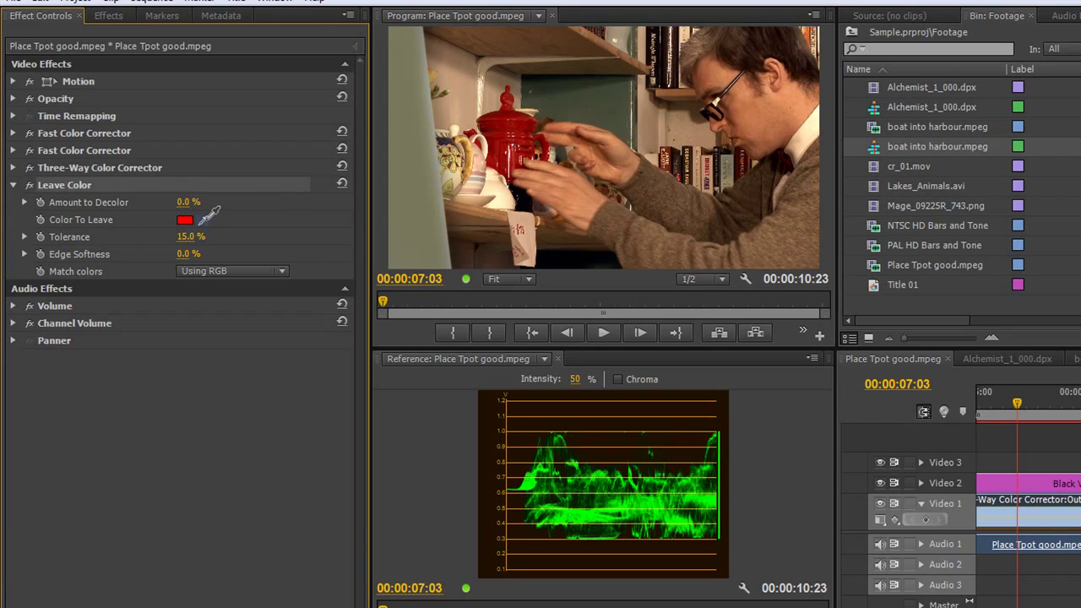
click(205, 218)
click(506, 122)
drag(509, 116, 501, 125)
drag(179, 206, 304, 211)
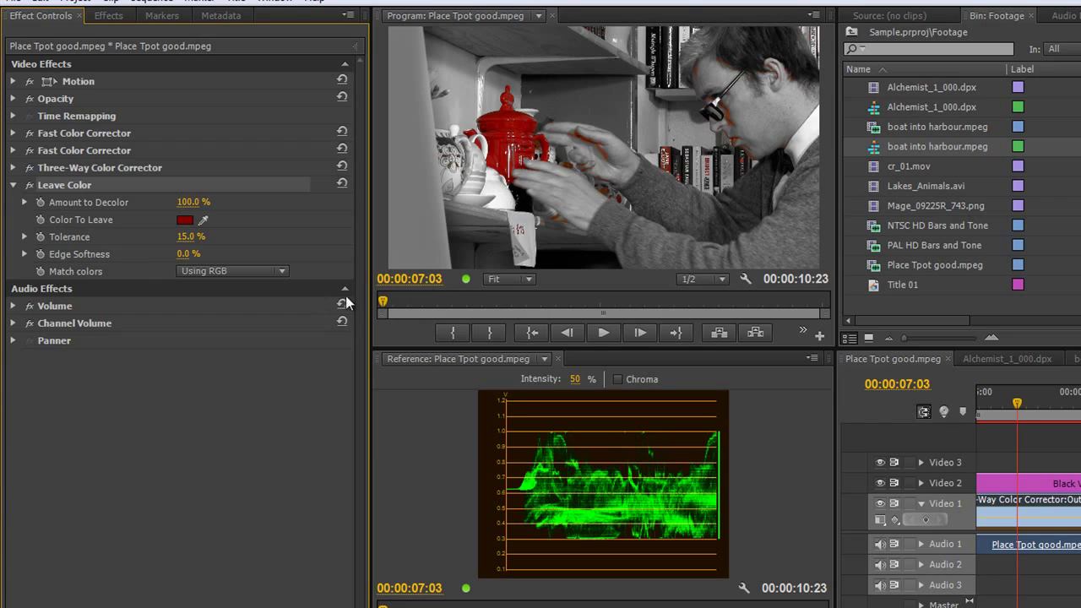
Step: Expand Tolerance and Edge Softness, try Match colors Using Hue, then return to Using RGB
click(24, 237)
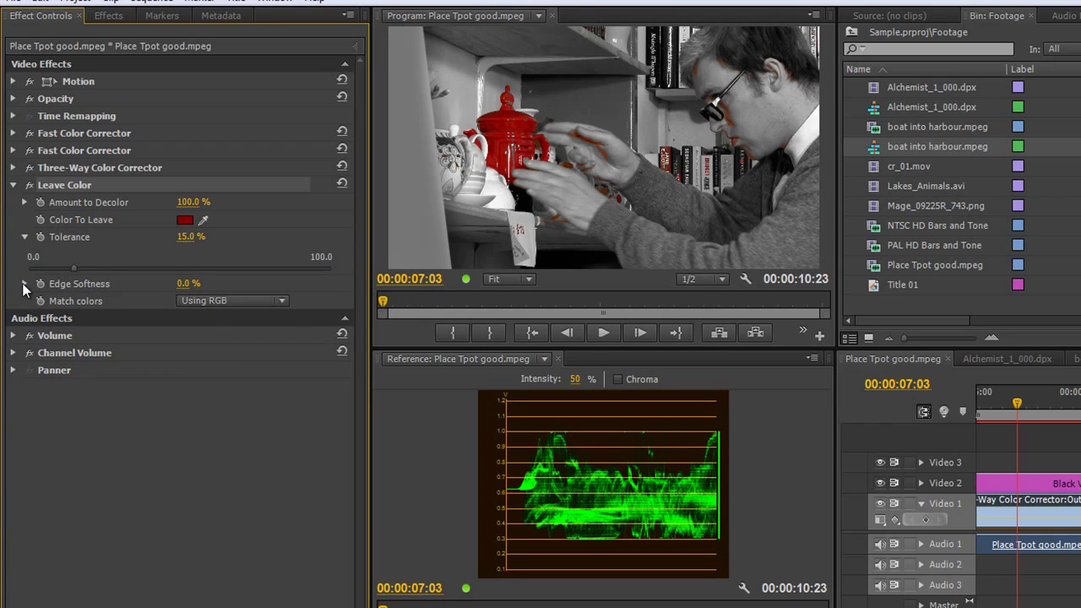
click(24, 284)
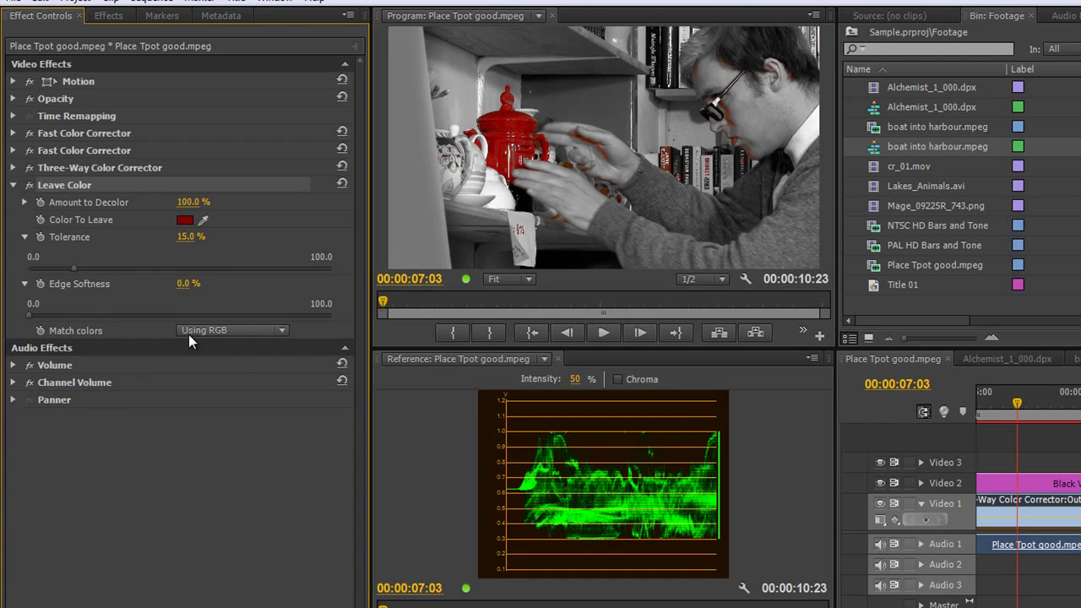
click(282, 331)
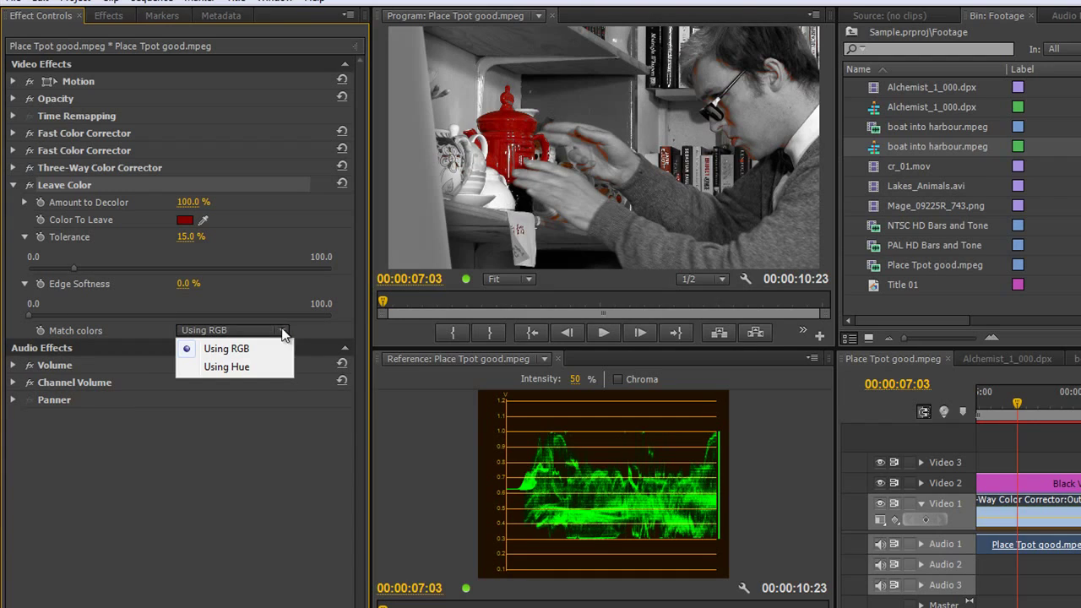
click(220, 368)
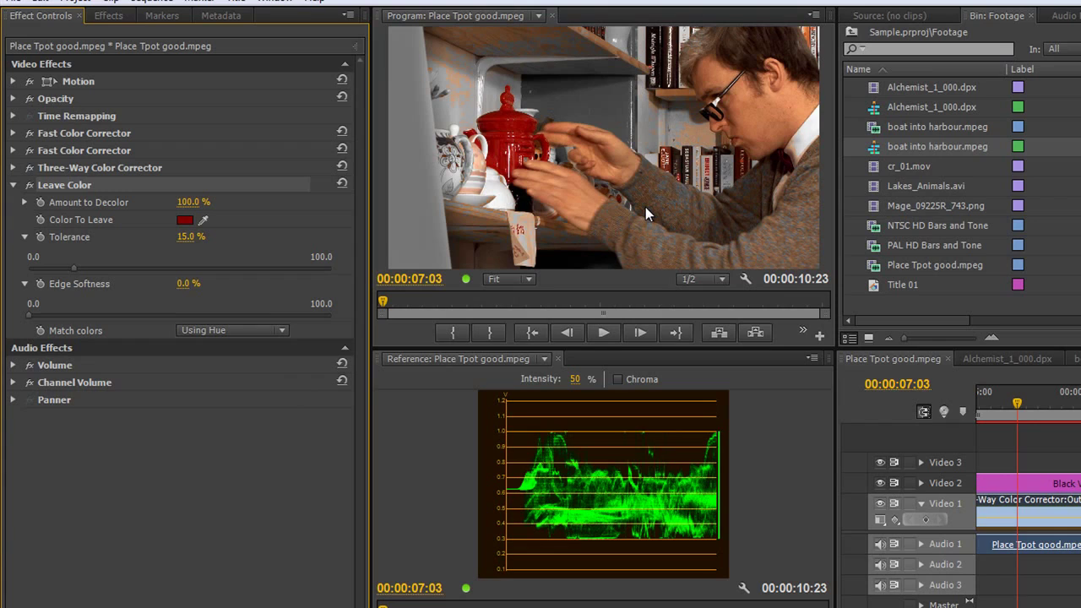
click(282, 331)
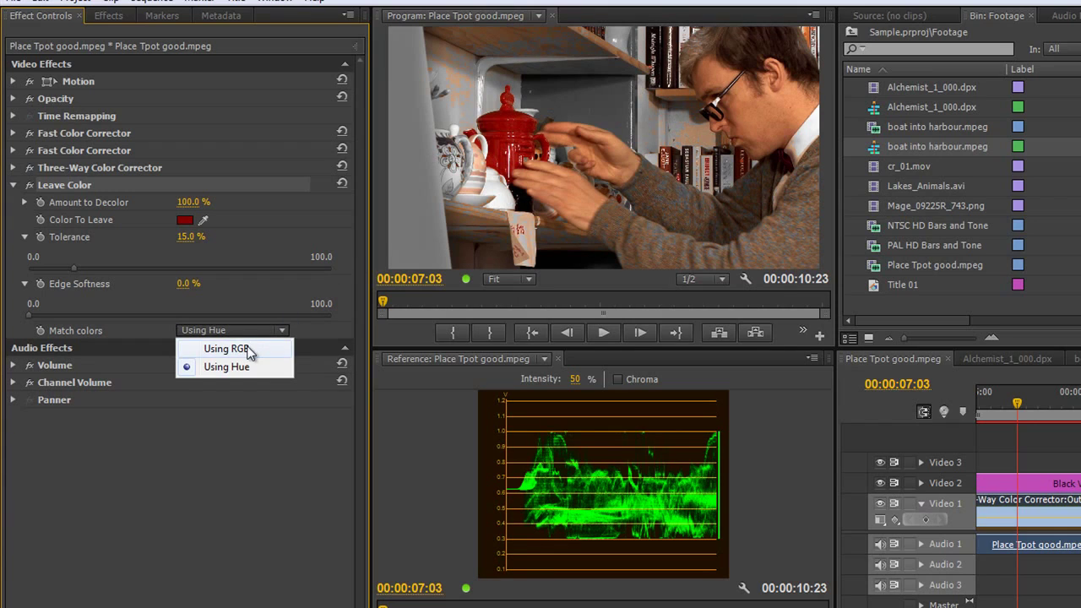
click(244, 347)
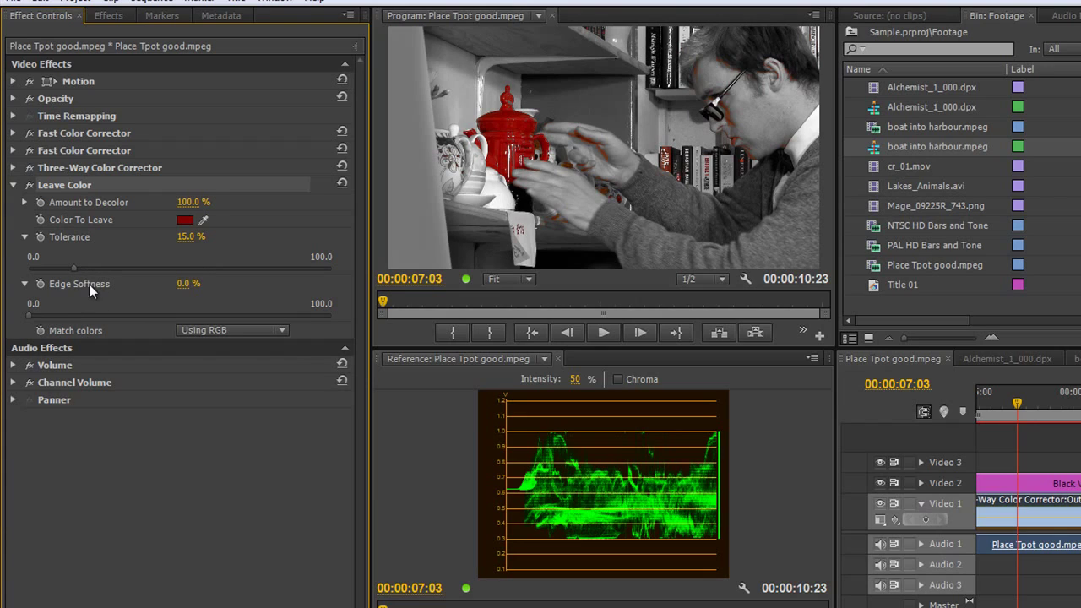
Step: Set Leave Color tolerance to 13%, trying some edge softness but leaving it at 0%
drag(74, 269, 66, 267)
click(191, 240)
text(13)
key(Return)
drag(31, 316, 37, 315)
drag(36, 314, 28, 314)
Step: Resample a slightly darker red from the teapot as the Color To Leave
click(203, 220)
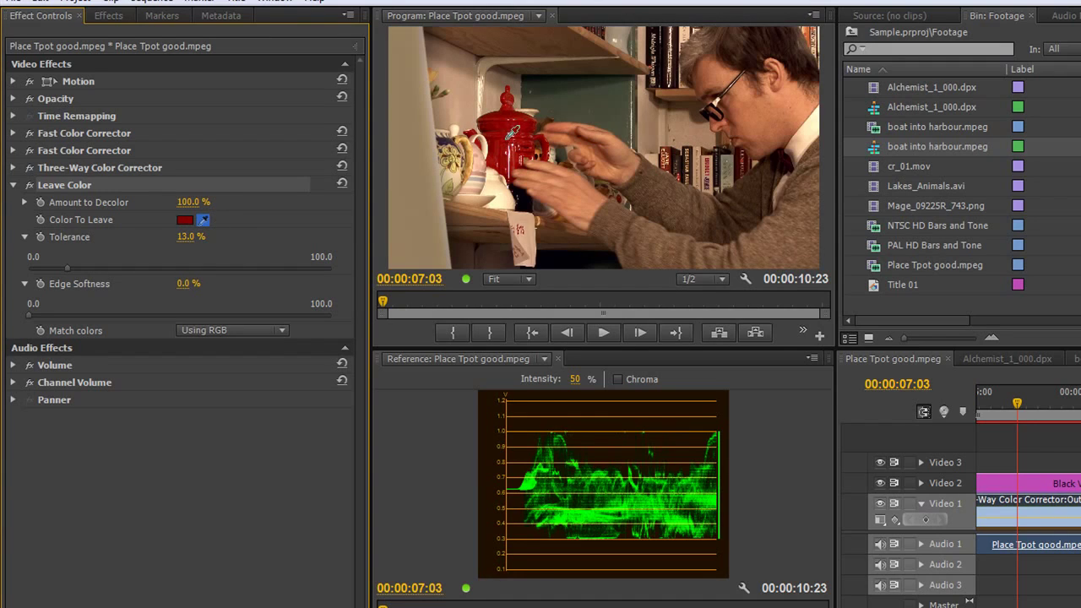
click(504, 142)
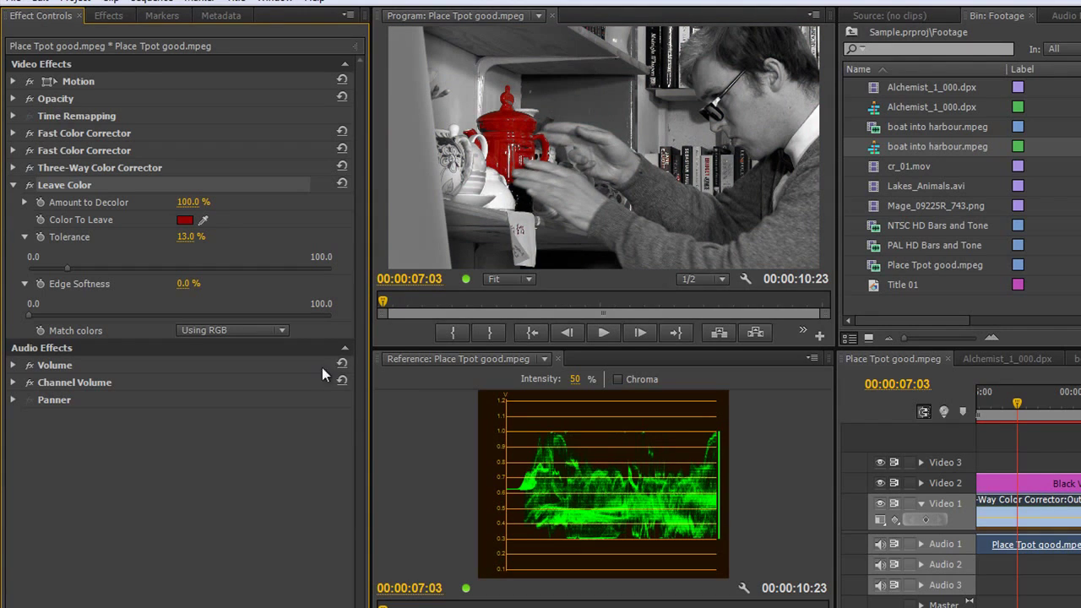
click(203, 220)
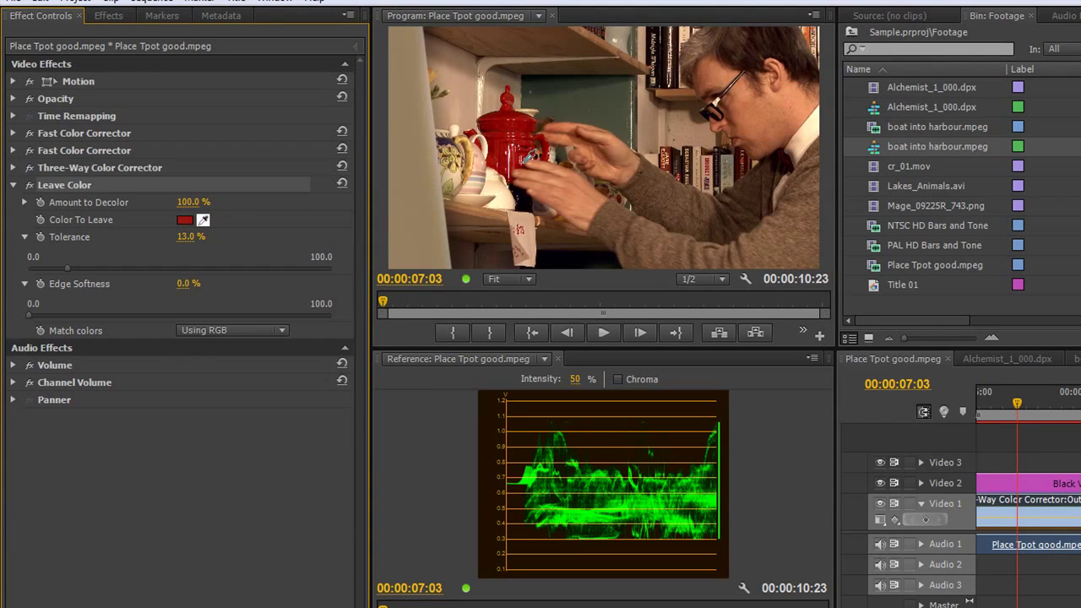
drag(526, 159, 520, 116)
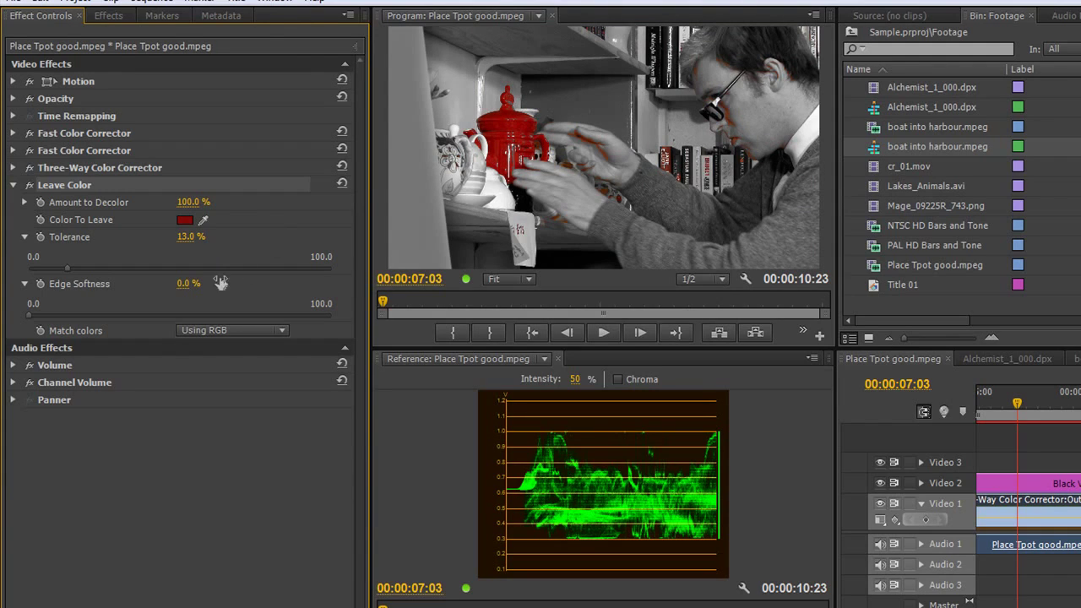
Step: Lower the Leave Color tolerance to 12%, then to 11%
click(188, 237)
text(12)
key(Return)
click(188, 237)
text(11)
key(Return)
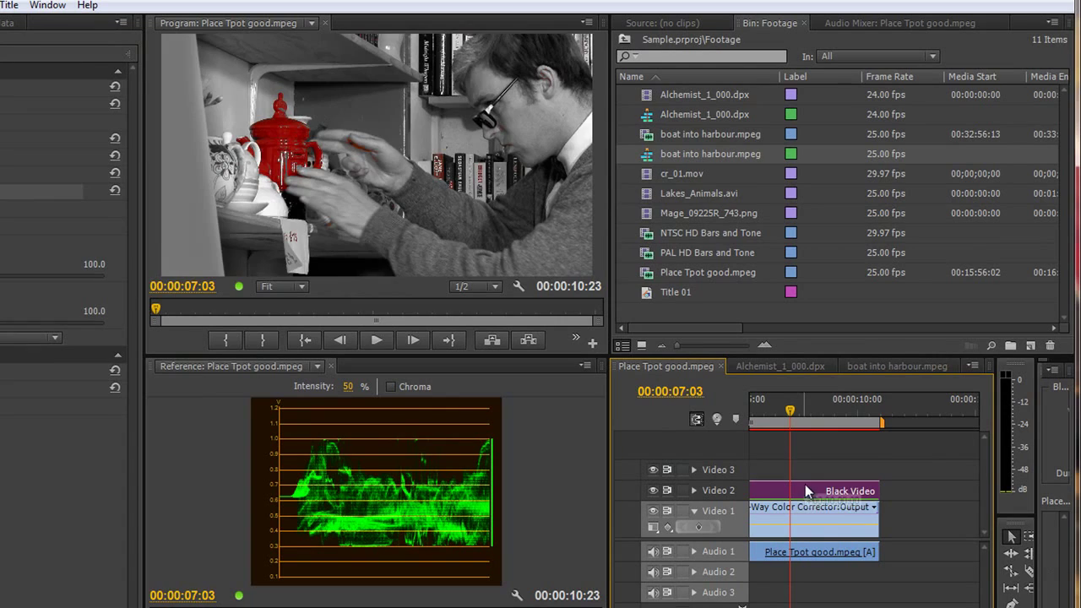
Step: Move Black Video up to Video 3 and duplicate the teapot clip from Video 1 onto Video 2
drag(876, 486, 878, 467)
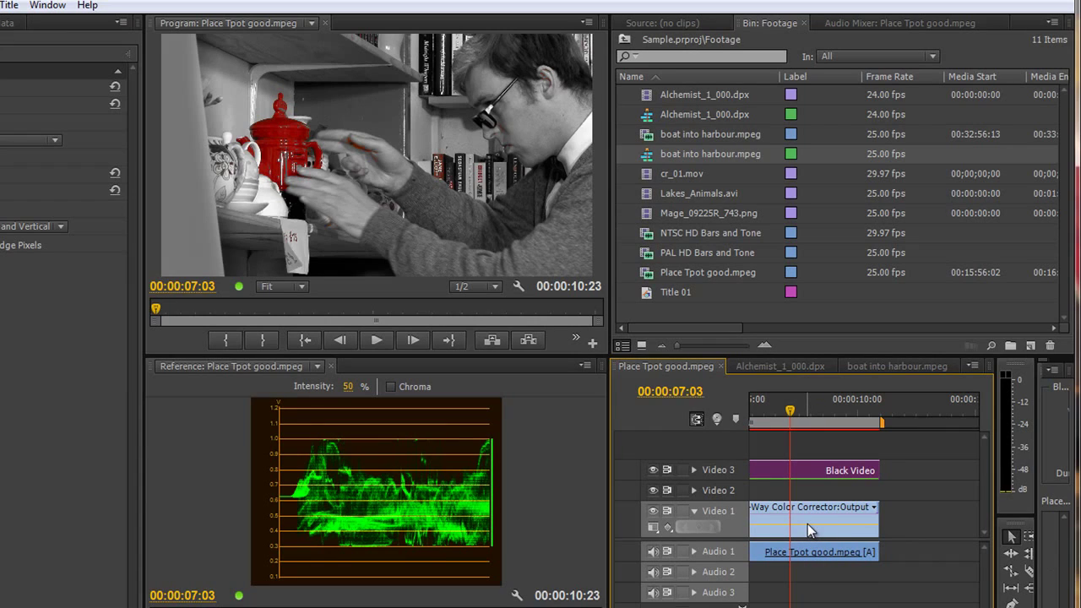
click(806, 521)
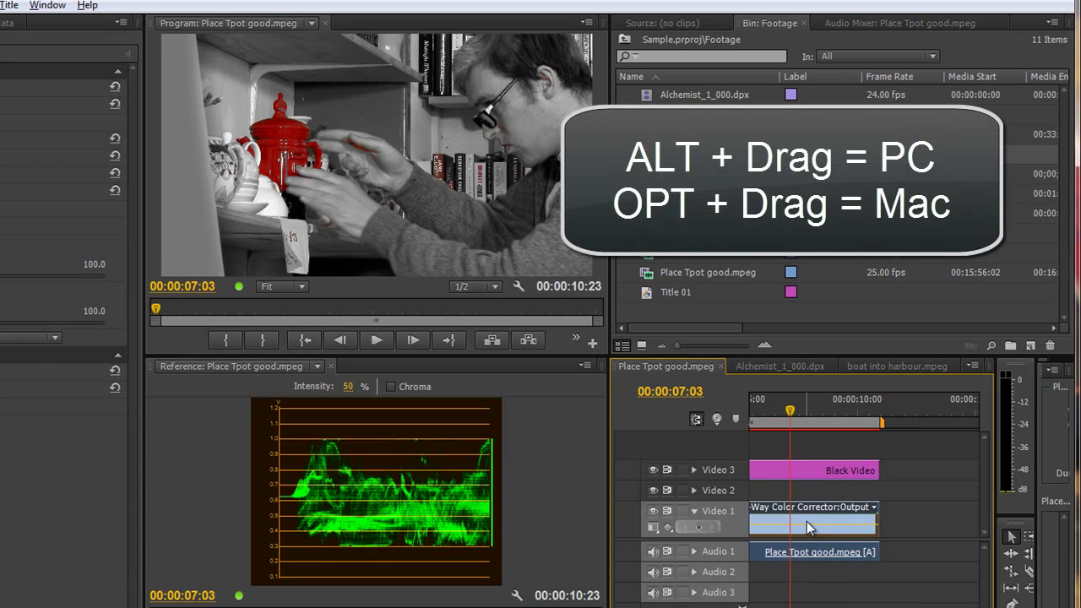
drag(806, 520, 800, 500)
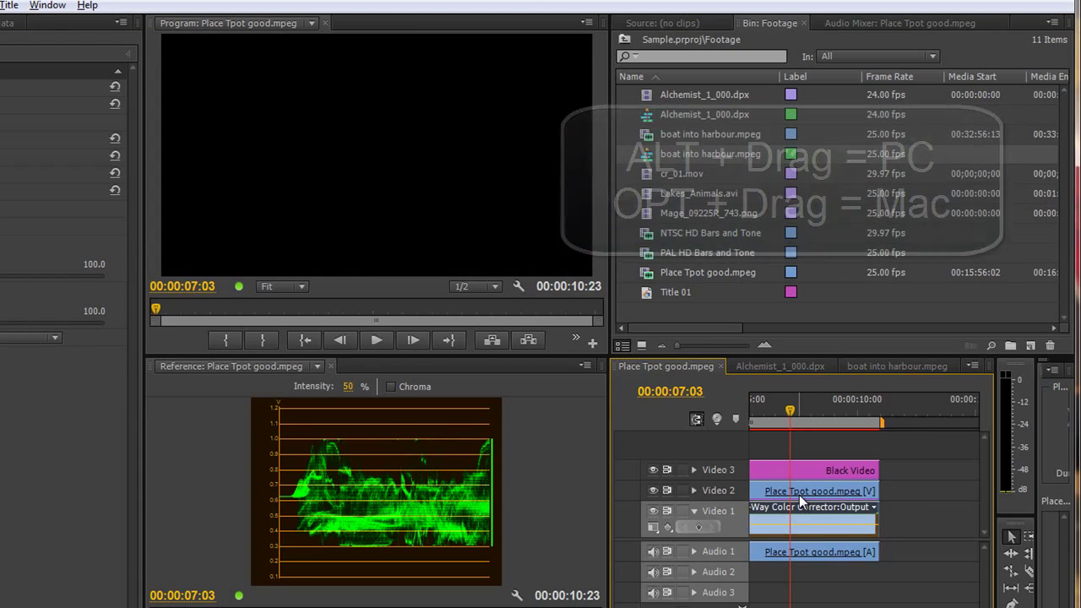
click(782, 495)
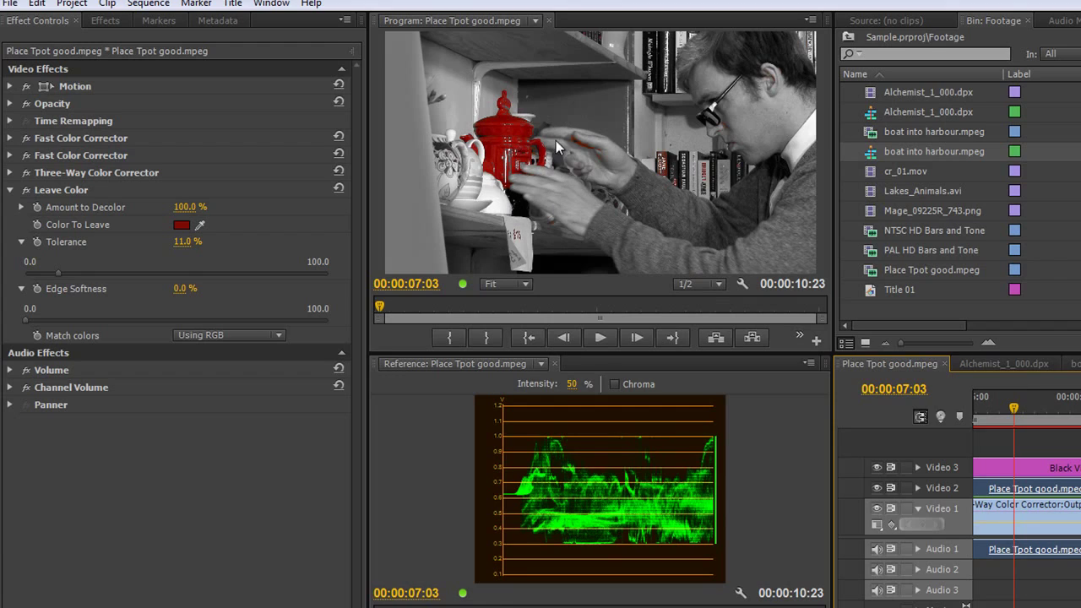
Step: Search 'four' and apply Four-Point Garbage Matte to the Video 2 teapot clip, showing its settings
click(111, 24)
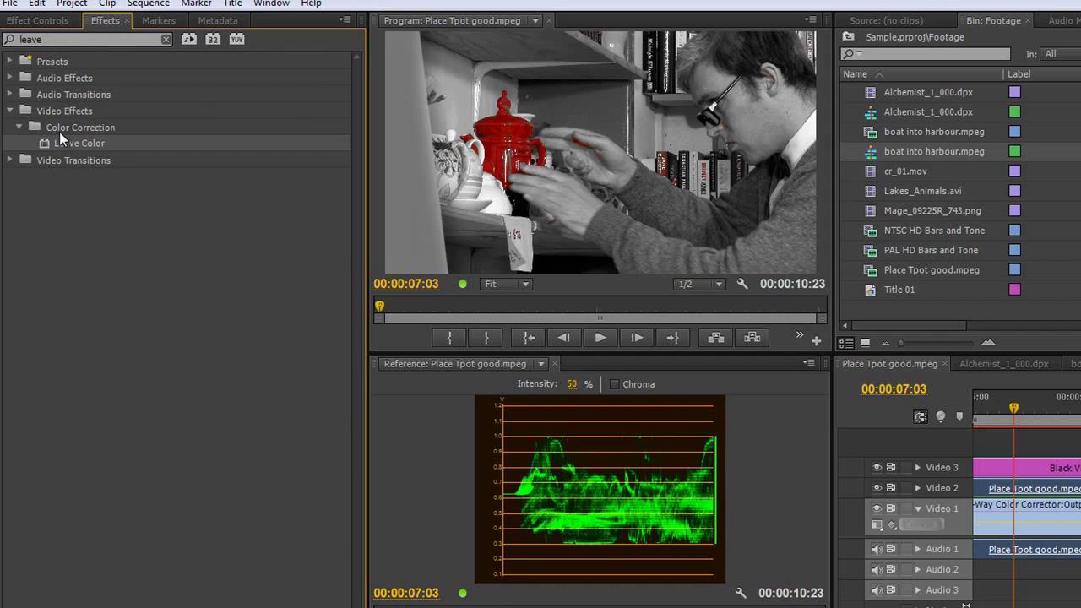
click(67, 39)
text(s)
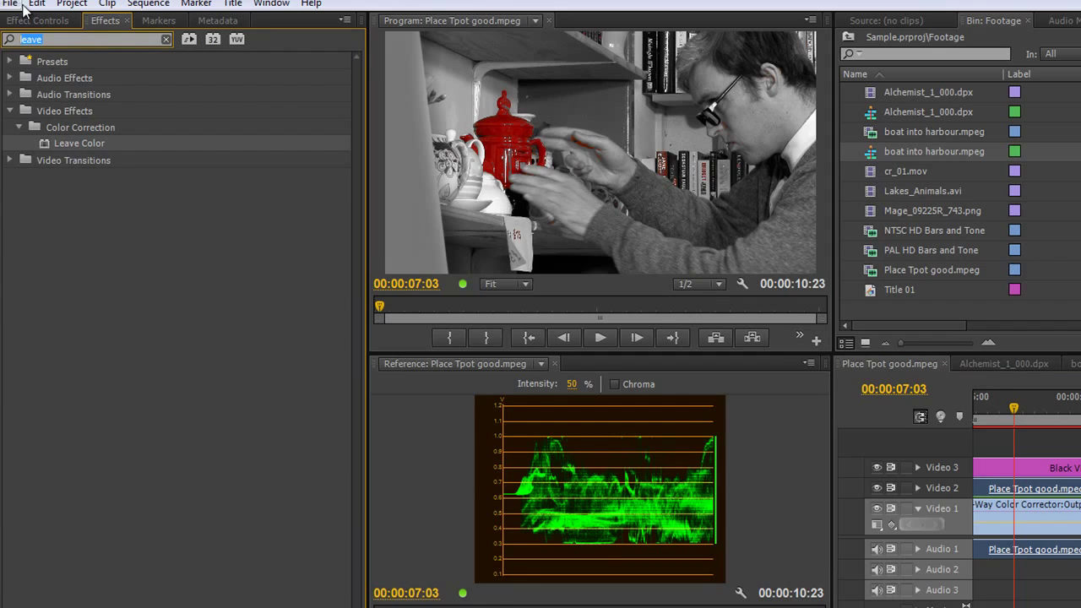
text(ix)
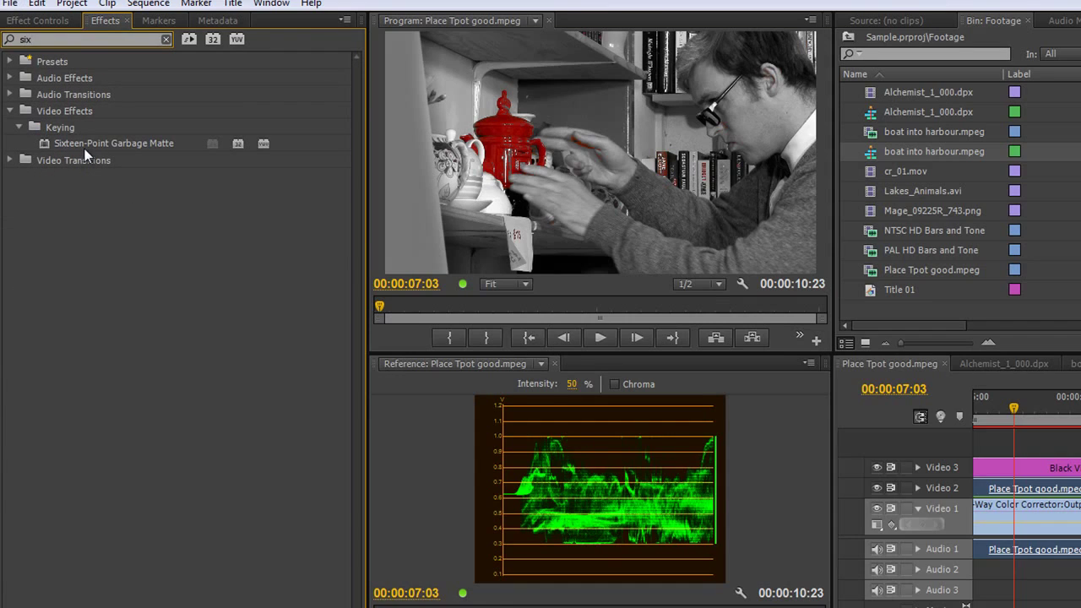
double_click(19, 41)
text(four)
drag(42, 144, 1004, 498)
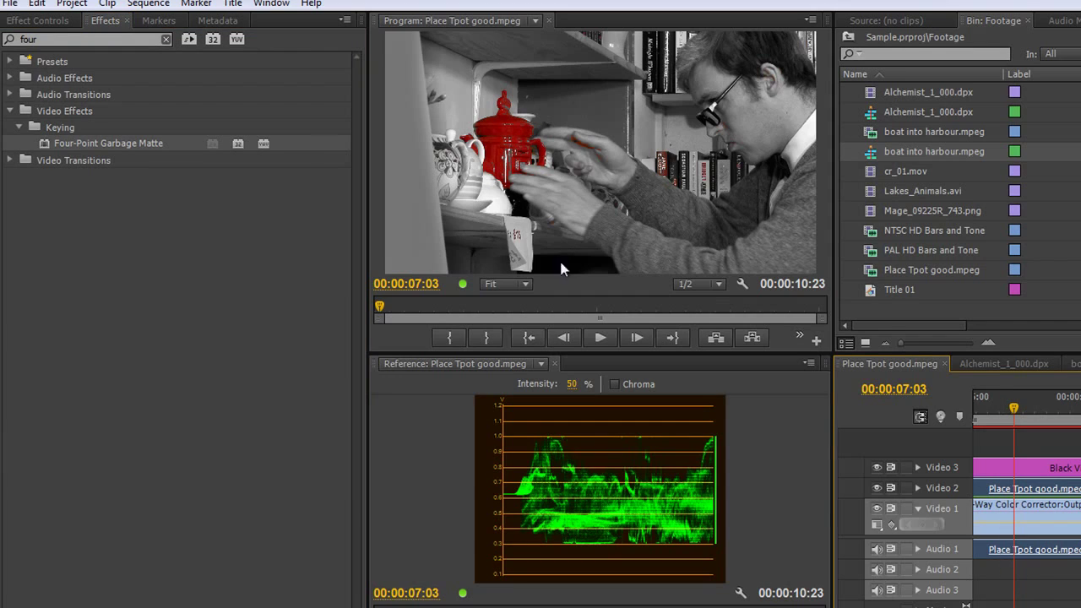
click(42, 21)
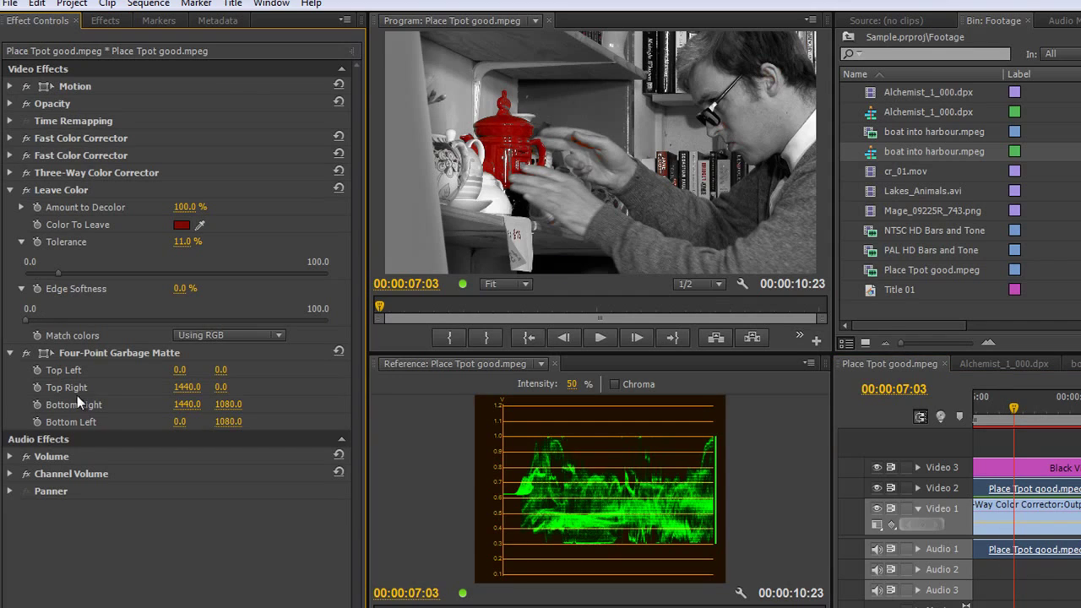
Step: Position the four matte corners around the teapot: 200.6,303.9; 563.4,201.4; 535.9,790.8; 335.3,783.5
click(93, 351)
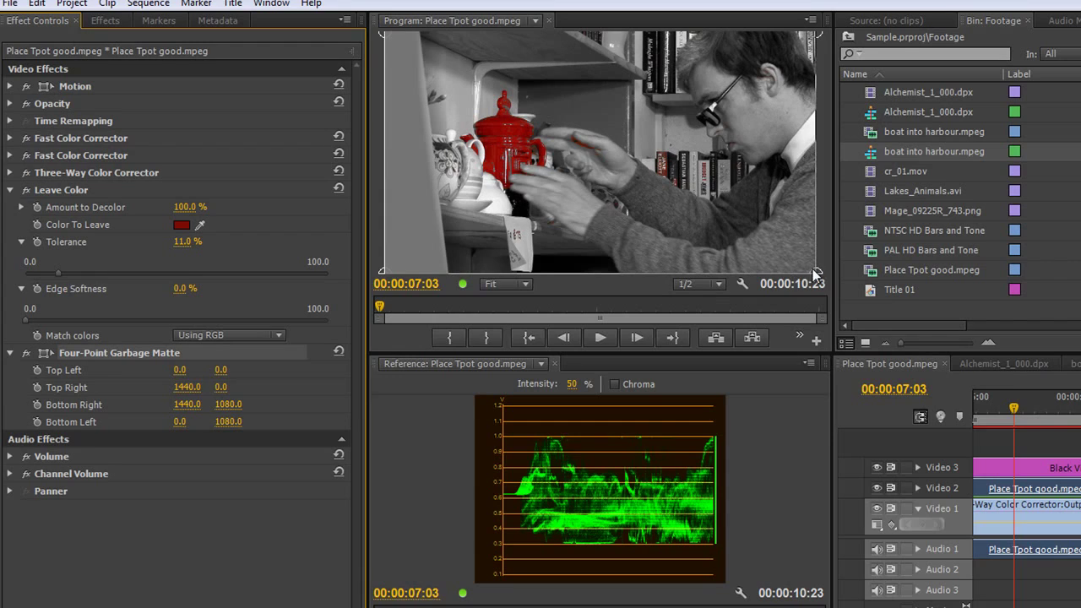
drag(800, 269, 532, 200)
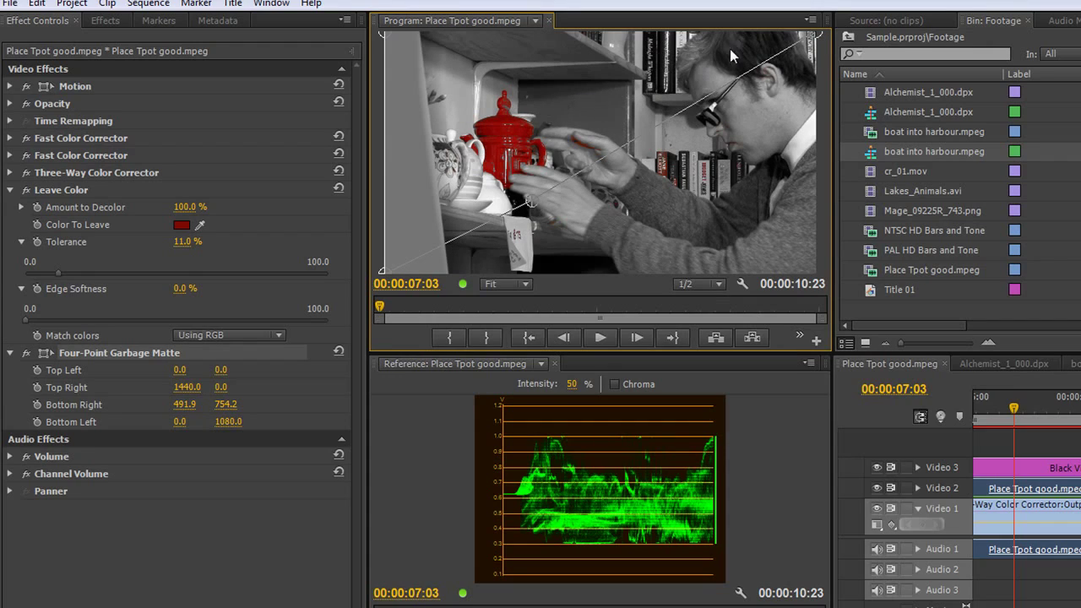
drag(816, 35, 568, 112)
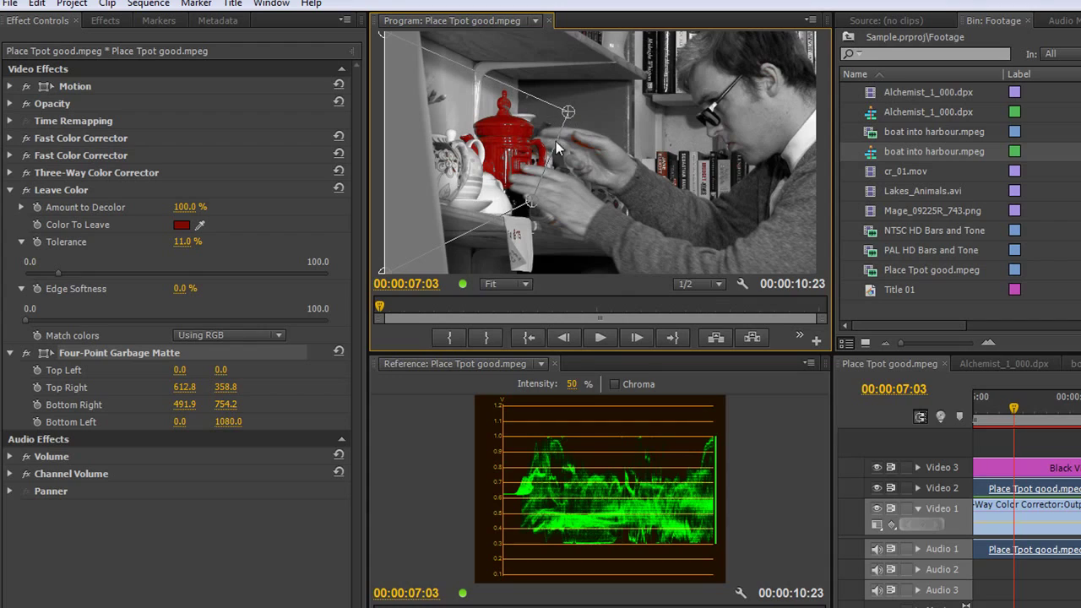
drag(530, 201, 545, 209)
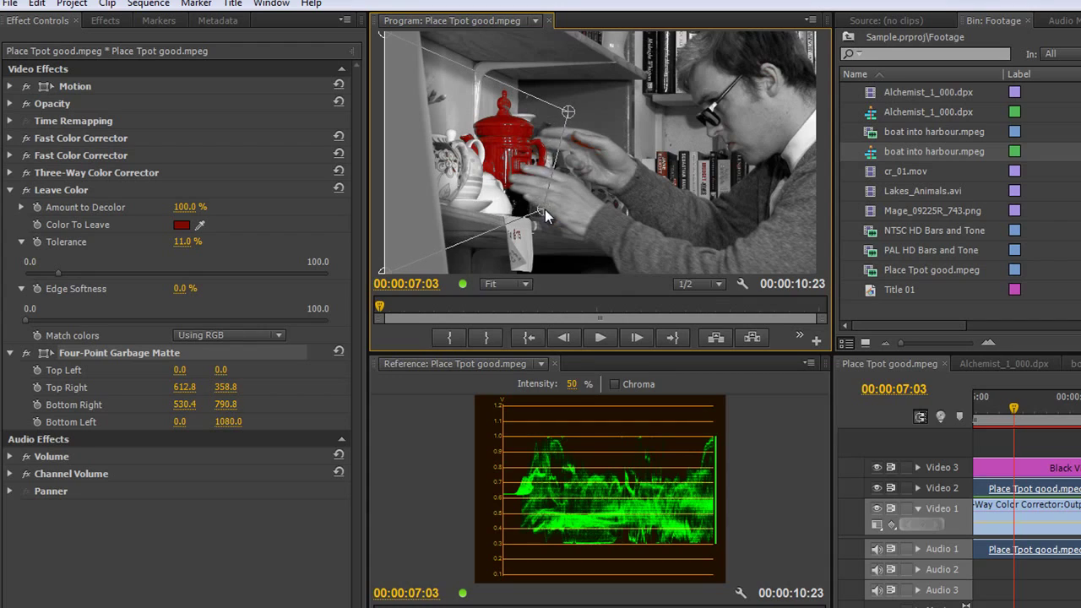
drag(569, 112, 554, 115)
drag(383, 270, 488, 211)
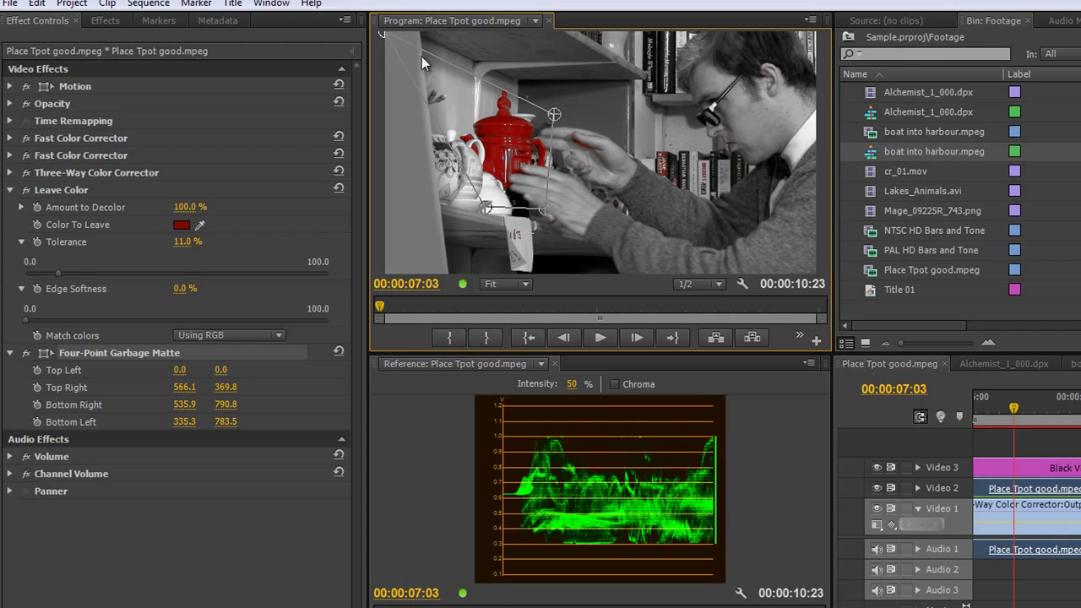
drag(383, 33, 440, 67)
drag(557, 118, 554, 99)
drag(443, 68, 444, 100)
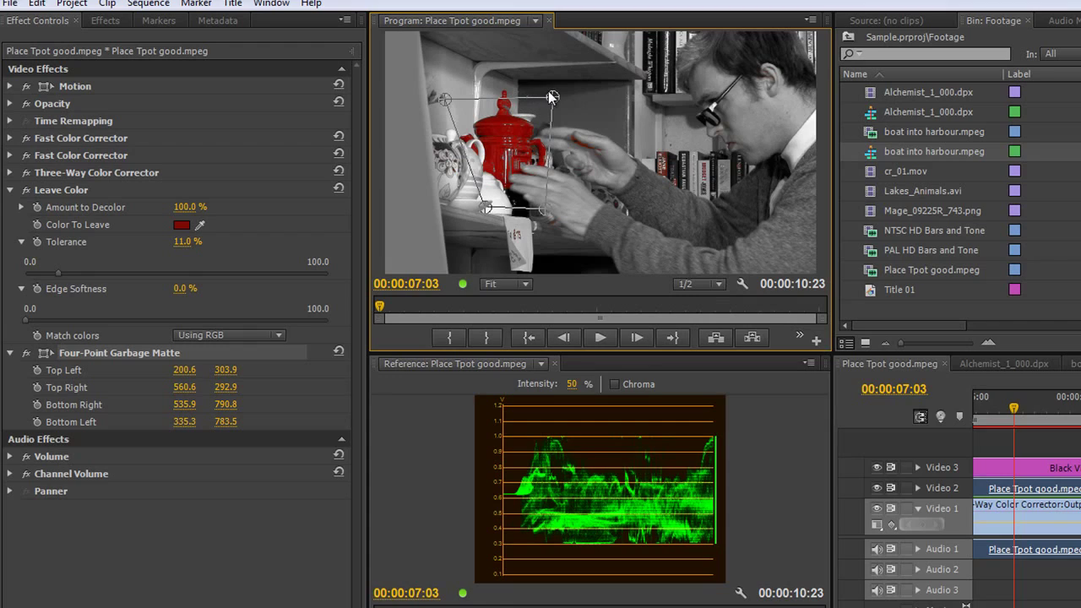
drag(552, 98, 553, 76)
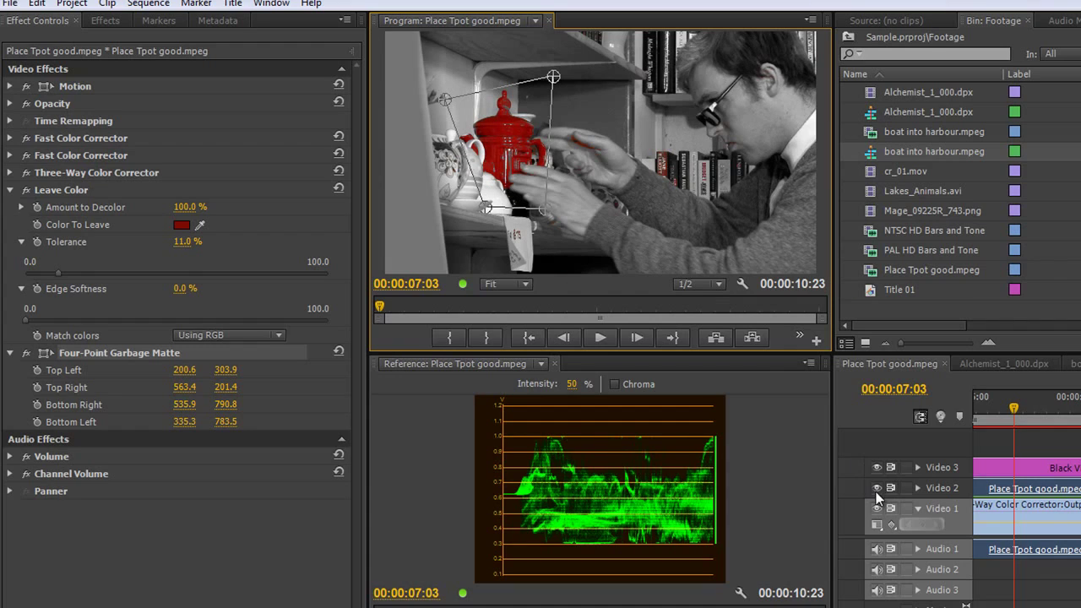
Step: With Video 3 and Video 1 hidden, raise tolerance to 16.9% and edge softness to 1.9%, then show Video 1
click(877, 467)
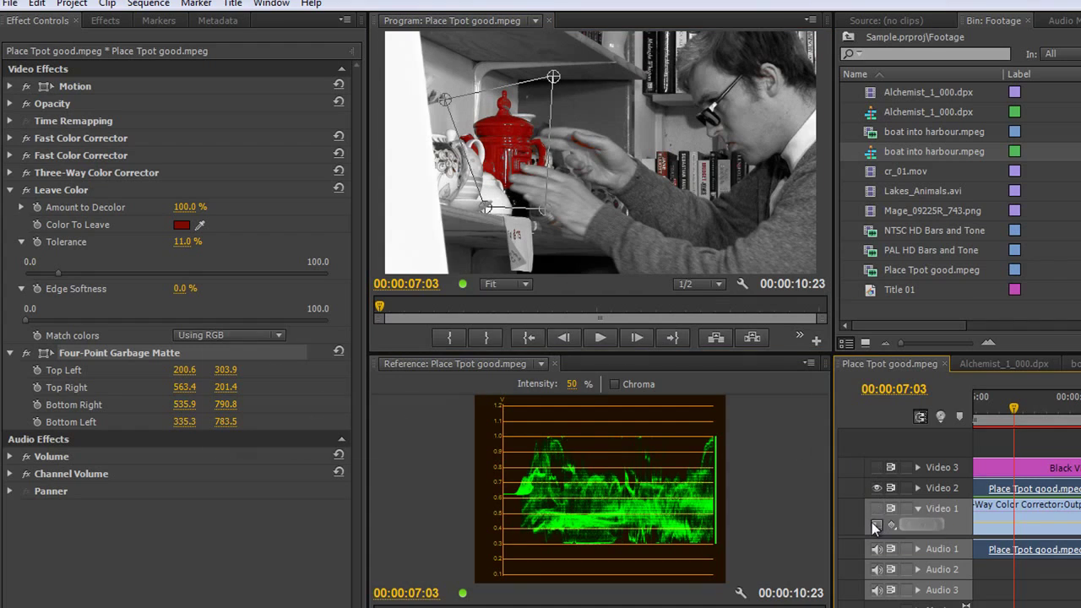
click(876, 508)
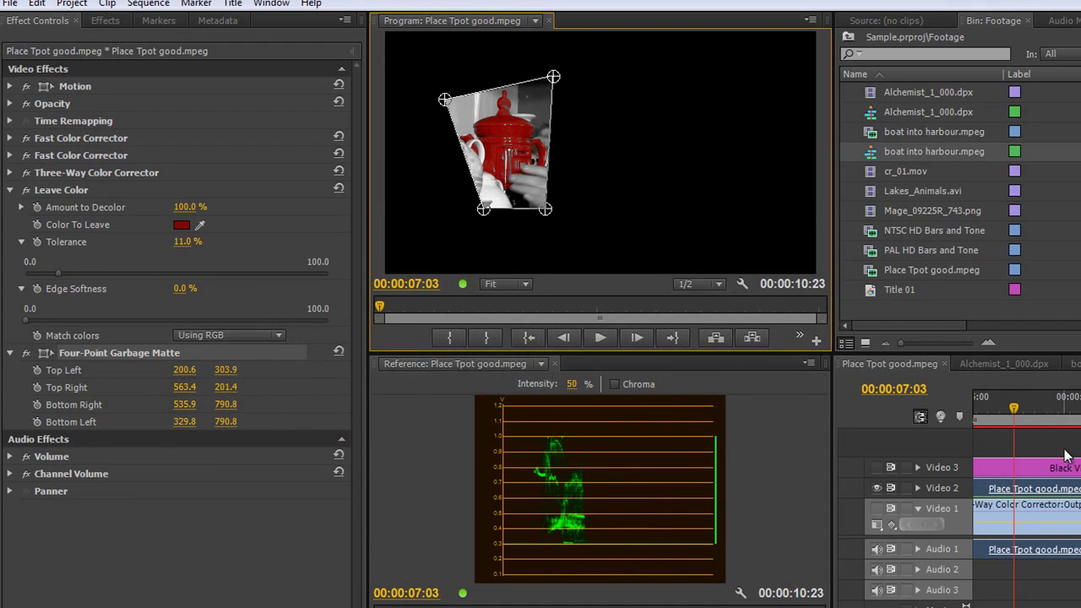
click(1023, 490)
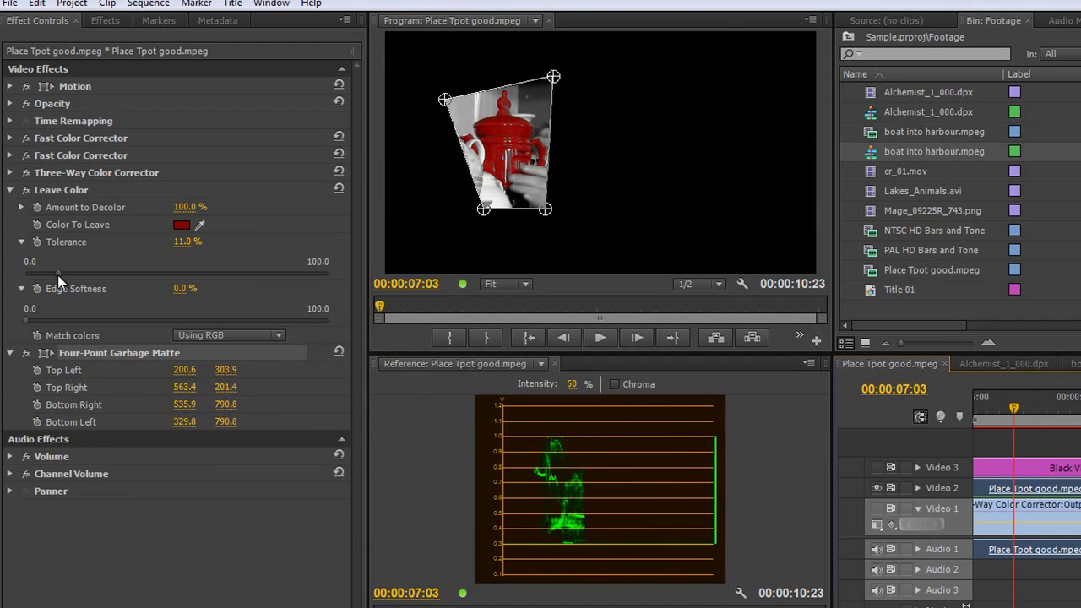
drag(57, 275, 71, 279)
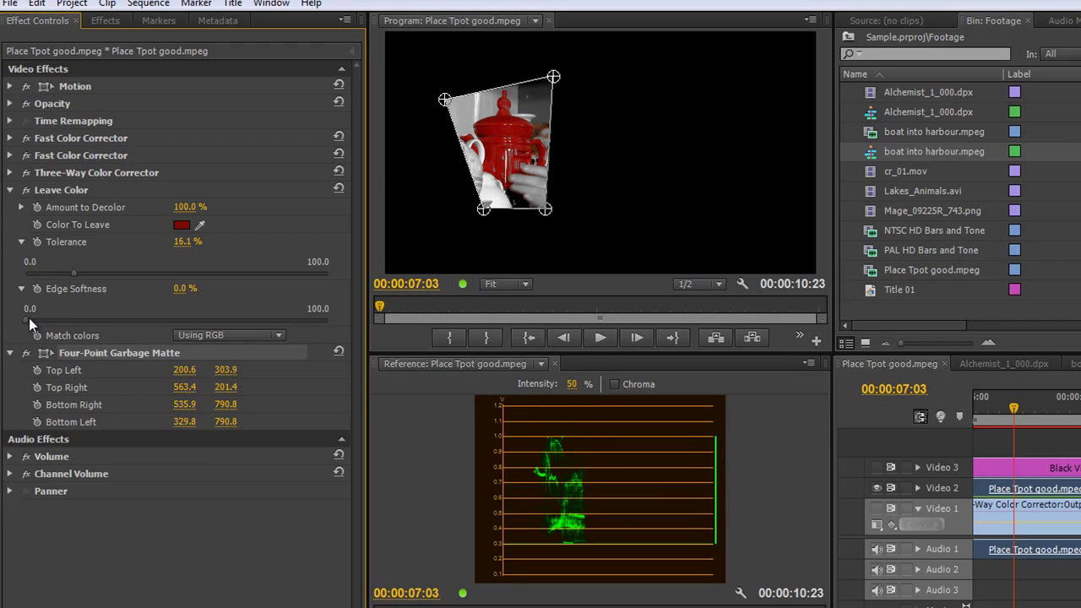
drag(28, 318, 32, 319)
click(876, 509)
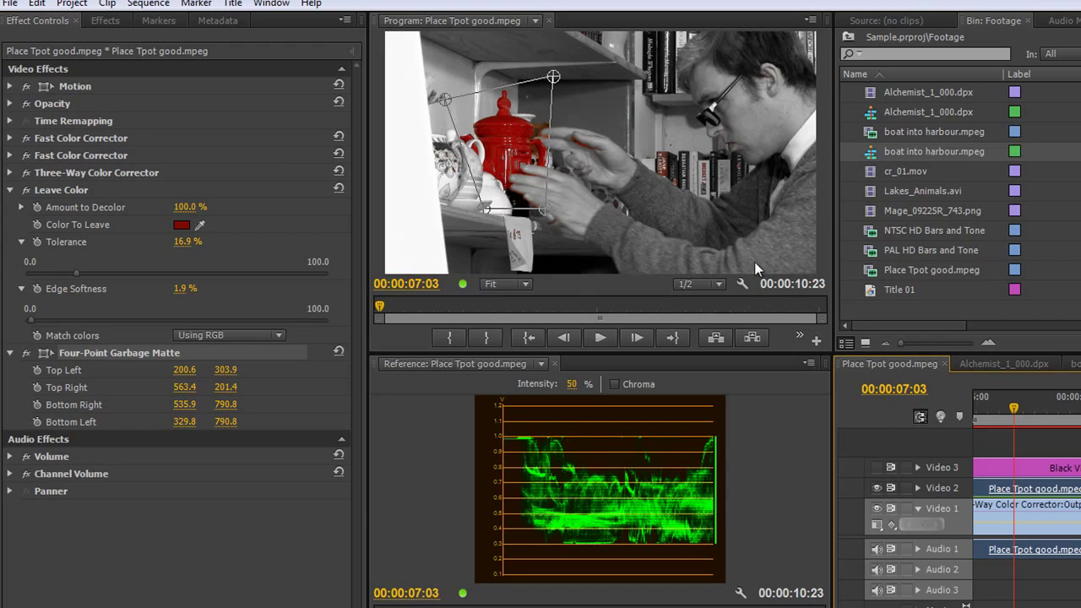
Step: Drop the Video 1 clip's Leave Color tolerance to 0.0% and hide Video 2 to check the grey base
click(1026, 520)
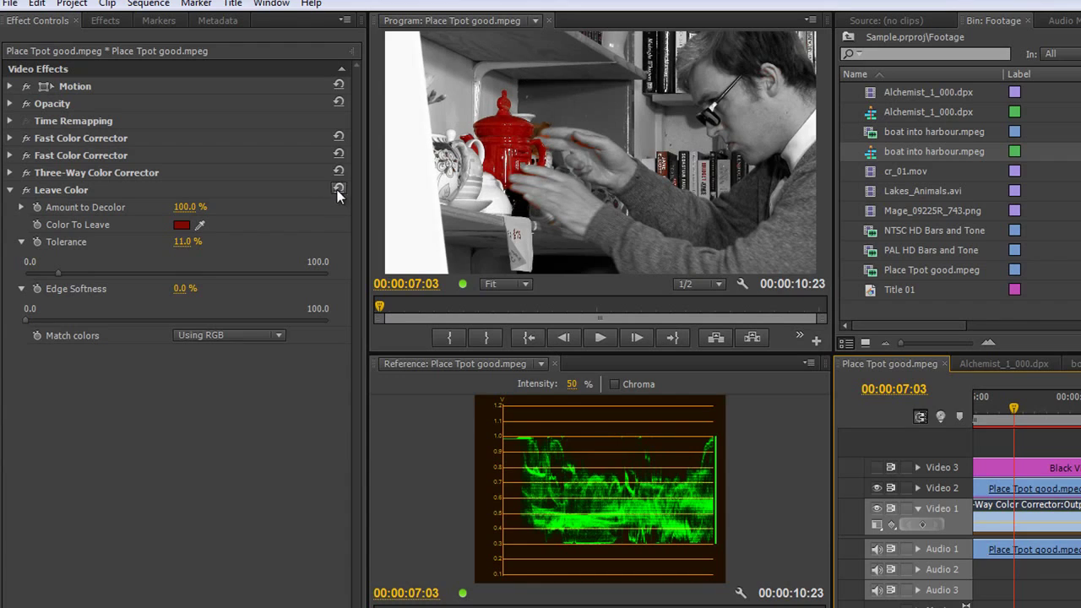
drag(59, 273, 25, 273)
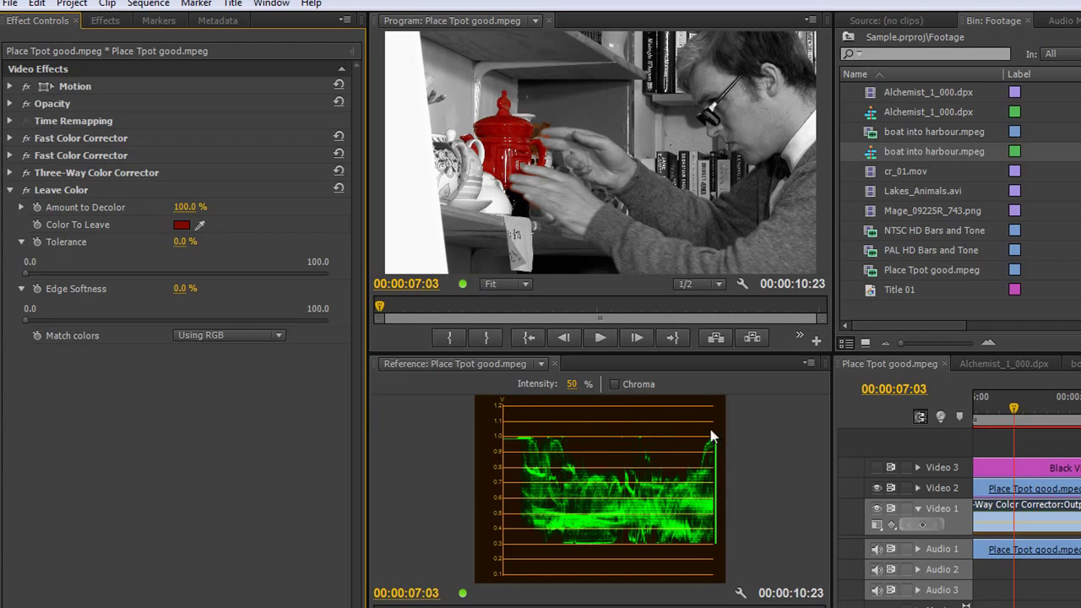
click(876, 487)
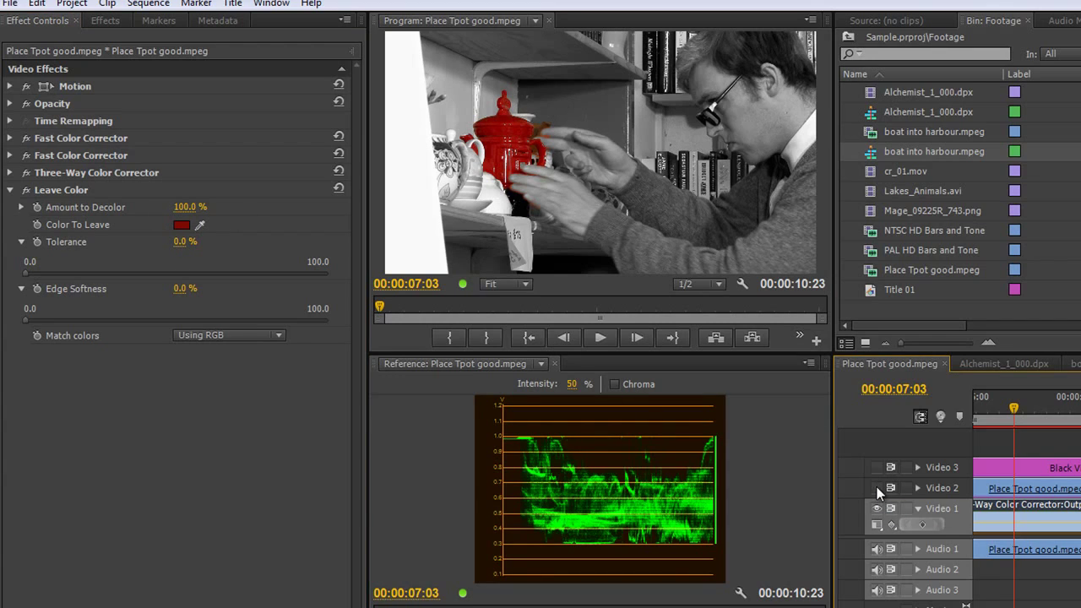
click(877, 488)
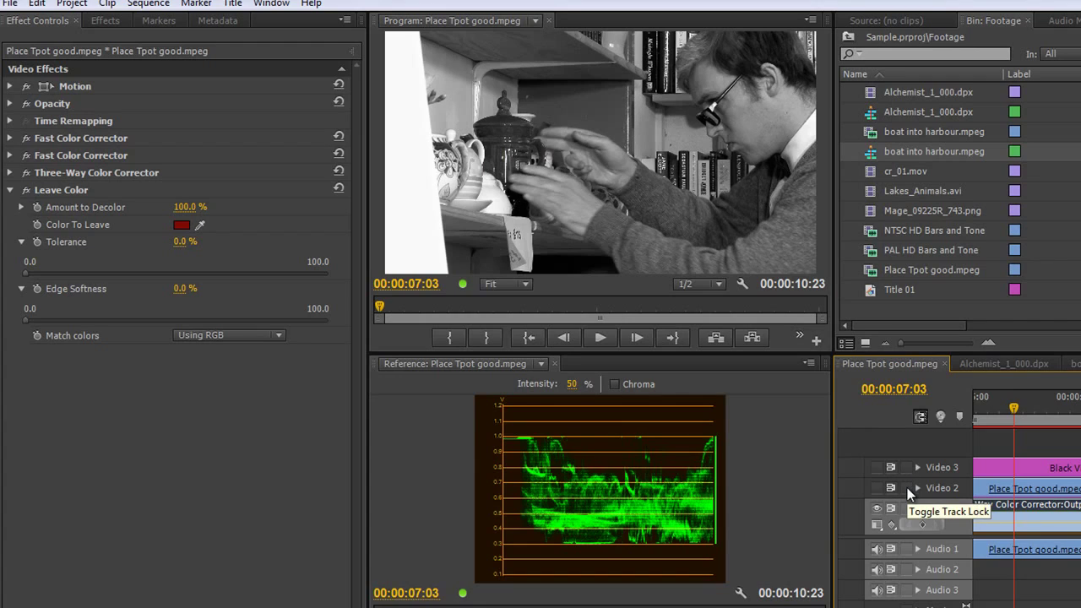
Step: Turn Video 2 back on, move the playhead to 00:00:09:19, and save the project
click(876, 487)
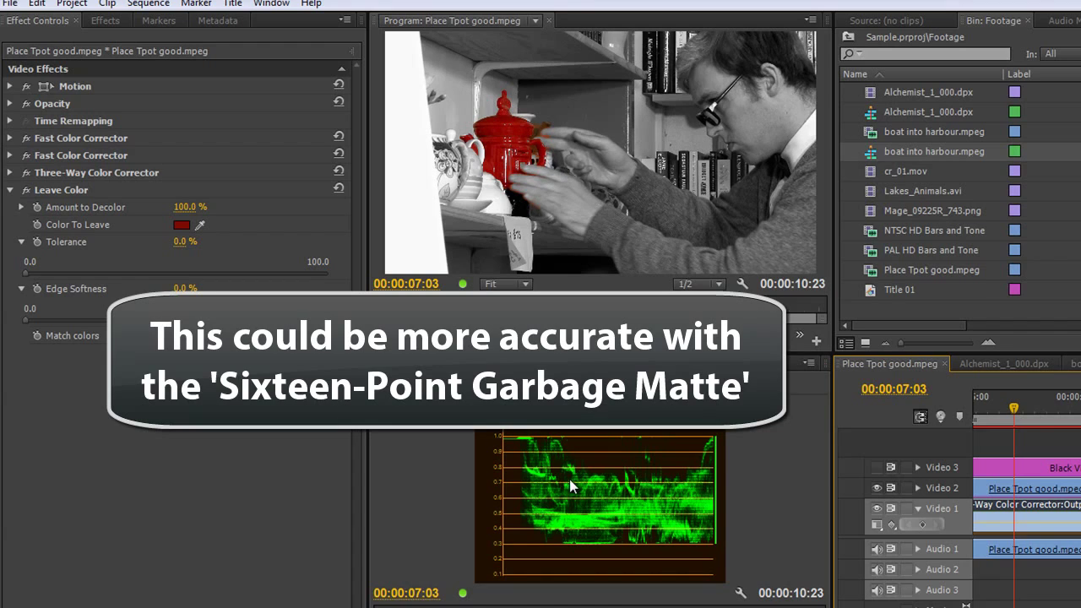
drag(1013, 416, 1080, 426)
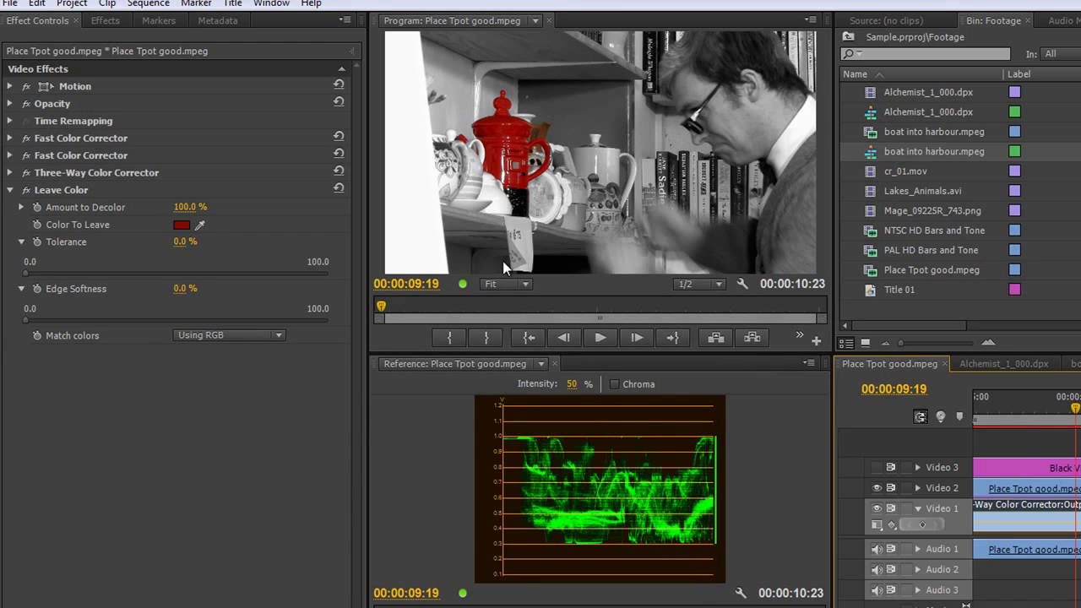
key(ctrl+s)
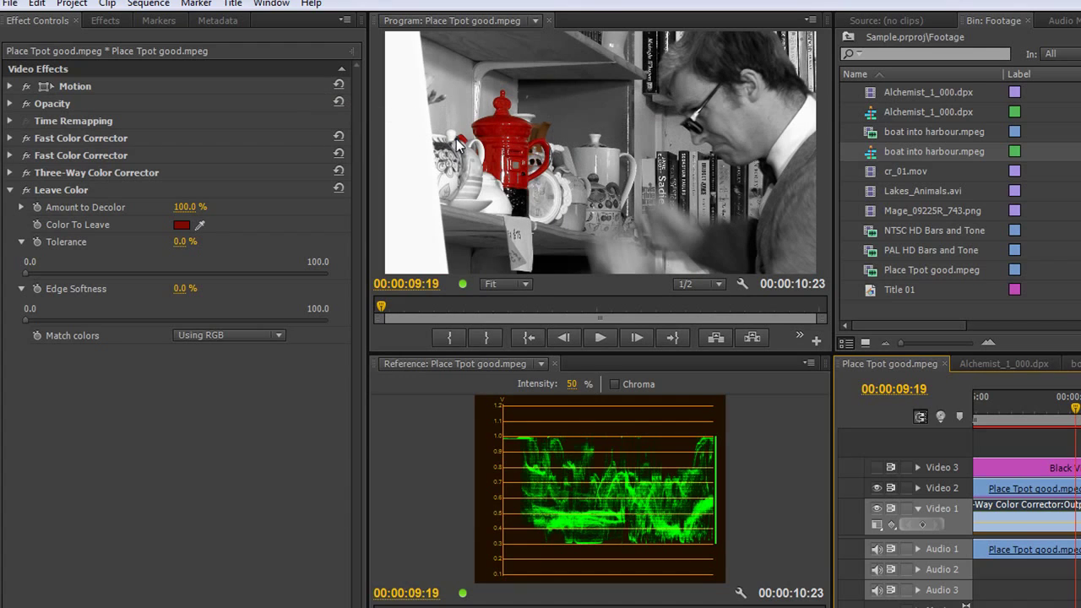
Step: Drag the Video 2 garbage matte's top-left corner to 162.1, 303.9 around the lid, then show Video 3
click(1020, 488)
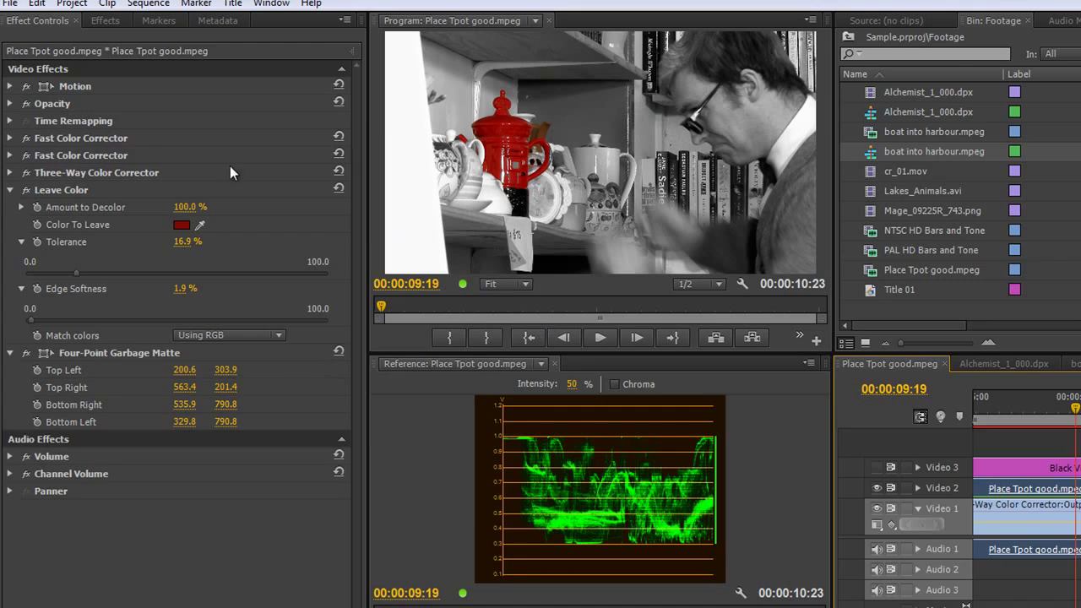
click(95, 353)
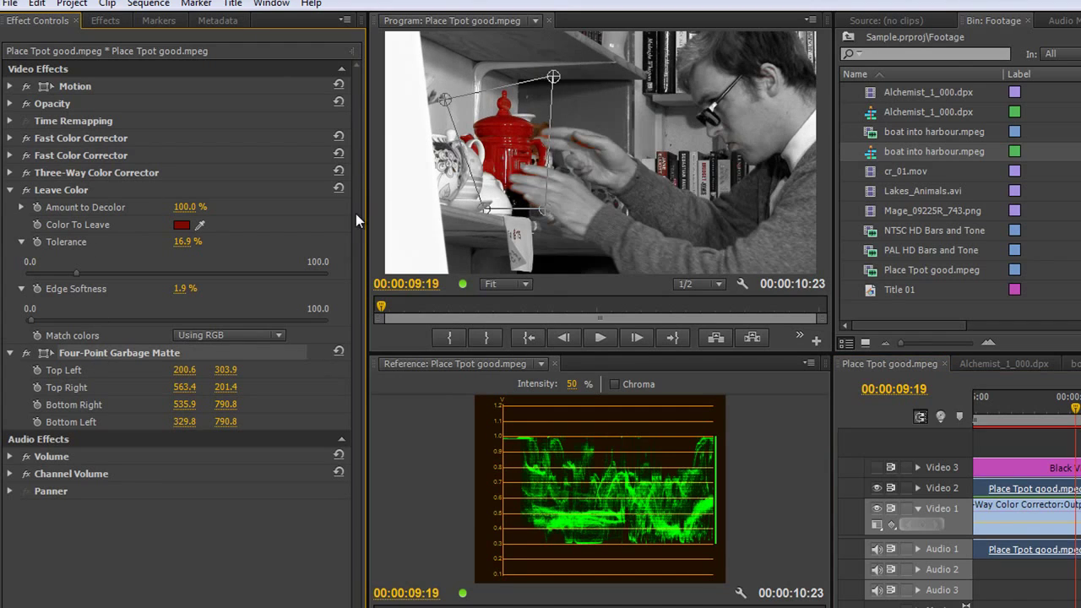
drag(442, 98, 434, 100)
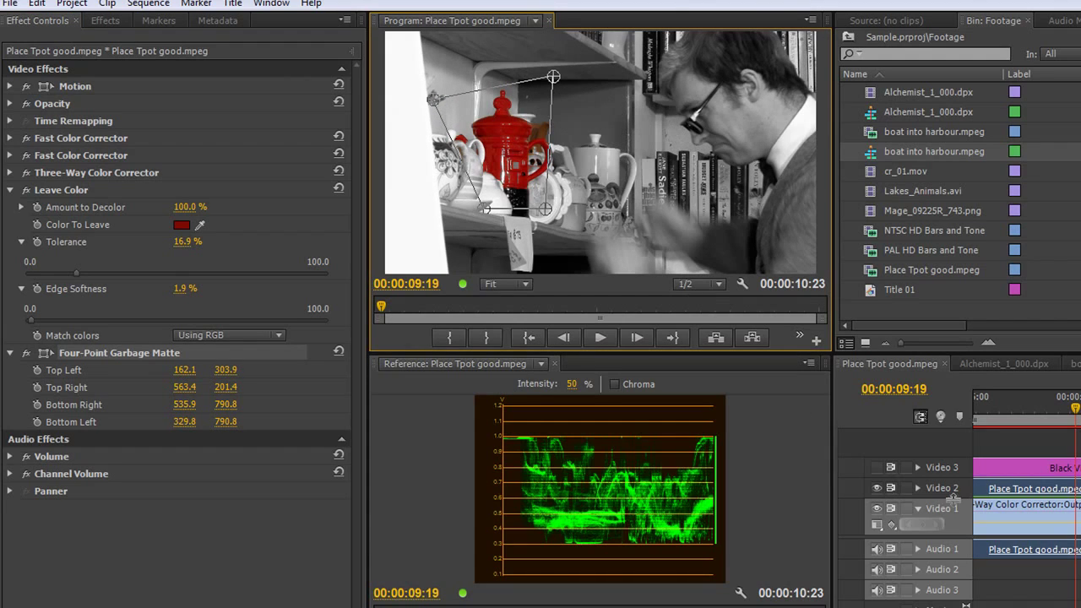
click(877, 467)
click(876, 468)
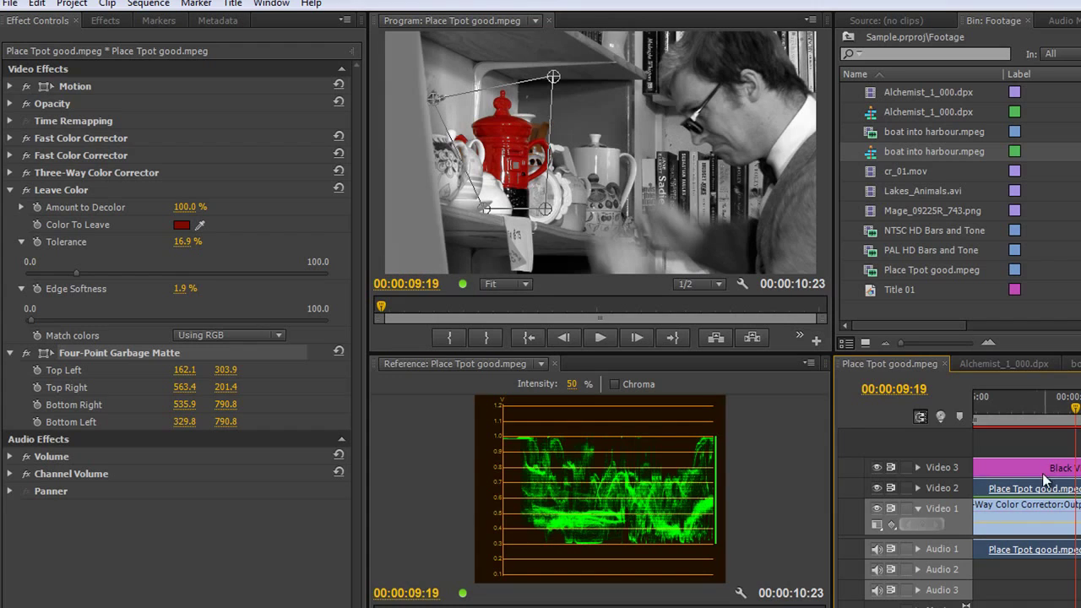